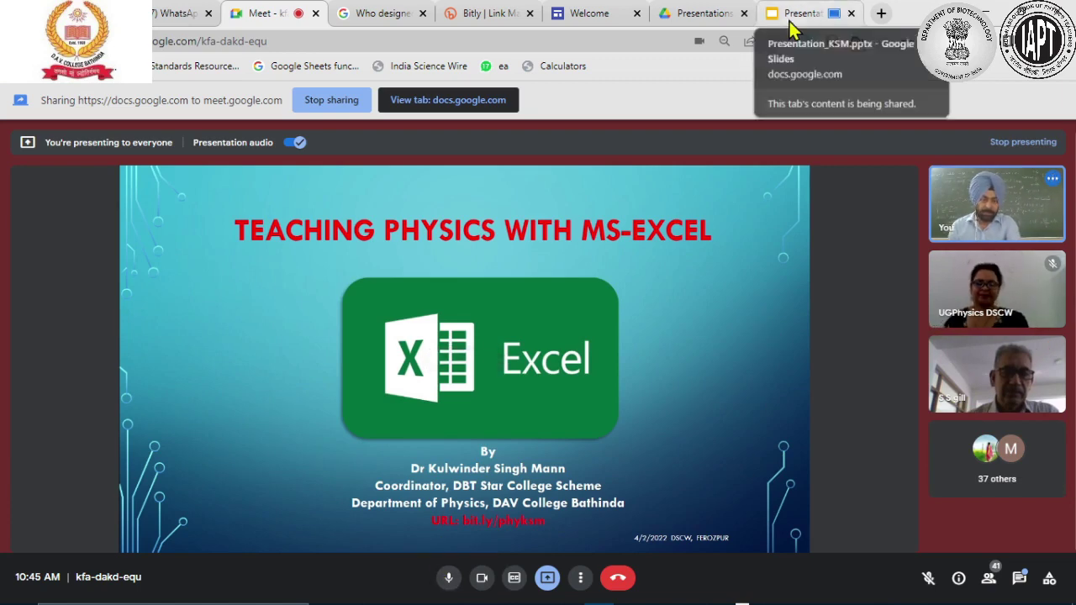
Bring the shared 'Teaching Physics with MS-Excel' presentation tab to the front
{"action": "left_click", "coordinate": [790, 17]}
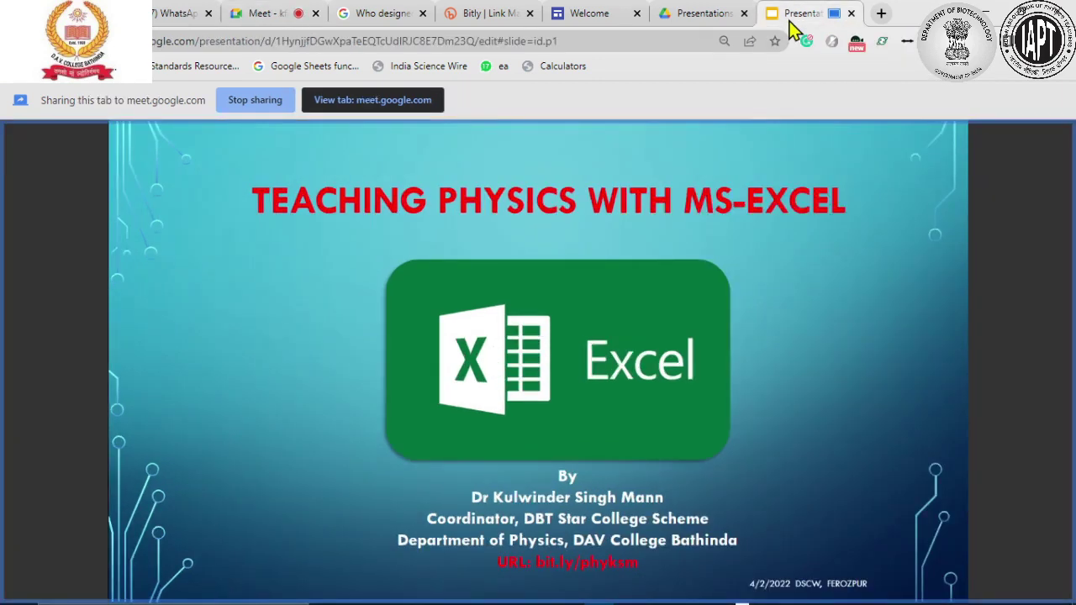
Advance from the title slide to the AIM slide on updating students' computational skills
{"action": "key", "text": "Right"}
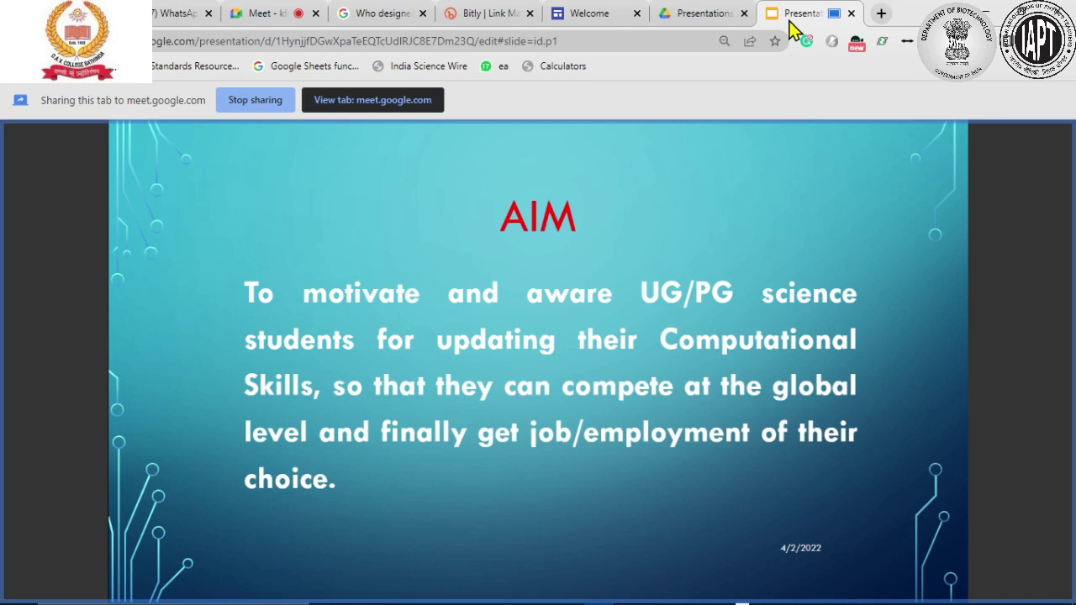
Advance to the 'WHY ?' slide listing reasons for using MS-Excel
{"action": "key", "text": "Right"}
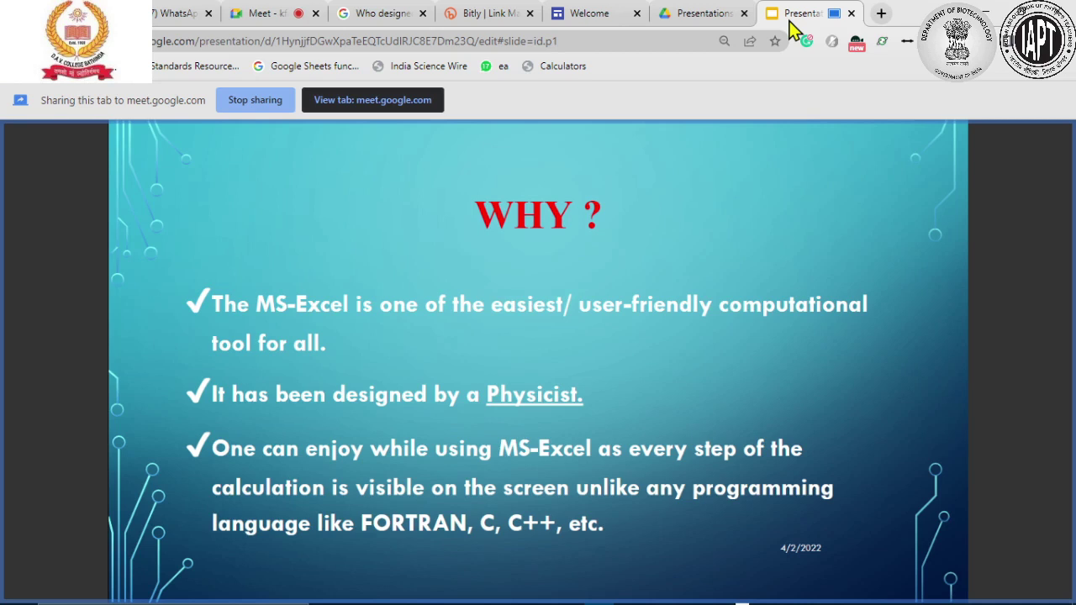
Advance to the Wien's displacement law slide with the 2500–3500 K radiance curves
{"action": "key", "text": "Right"}
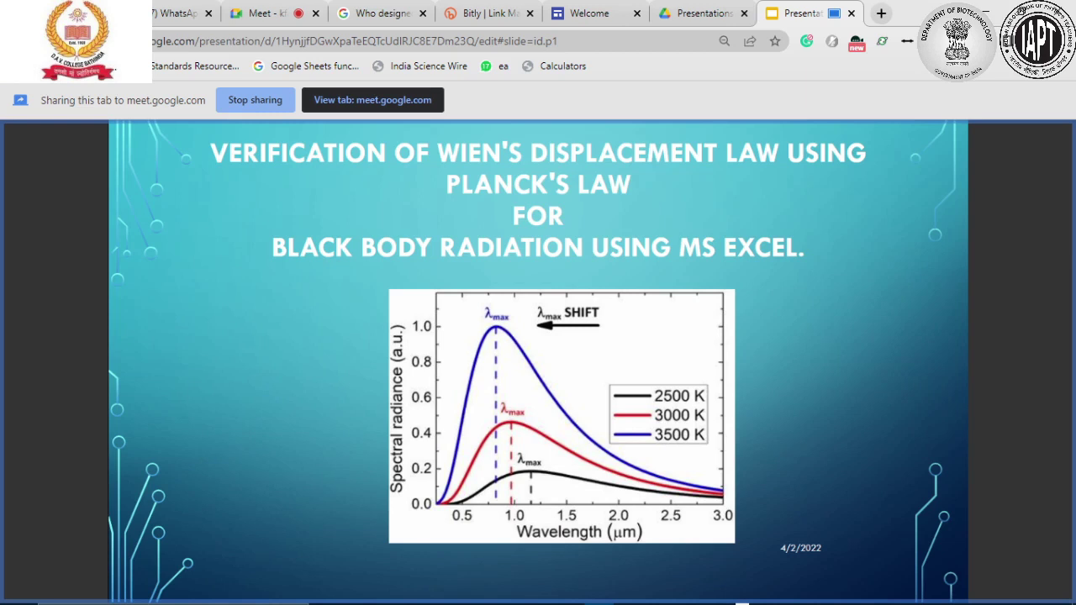
Advance to the black-body spreadsheet slide with temperature set to 14000 K
{"action": "key", "text": "Right"}
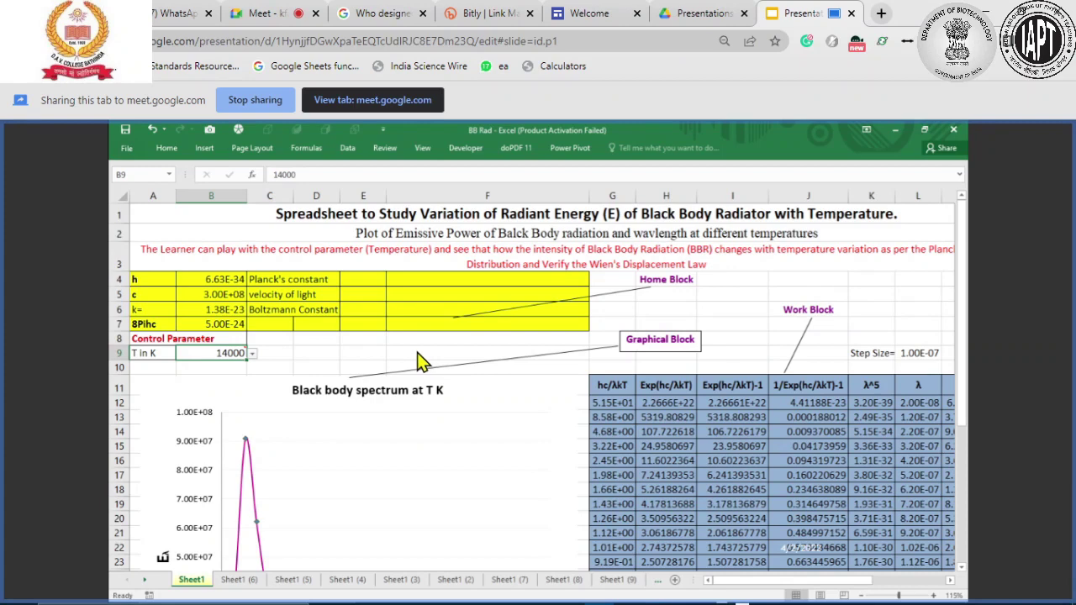
Return to the Wien's displacement law slide showing the 2500, 3000 and 3500 K curves
{"action": "key", "text": "alt+Tab"}
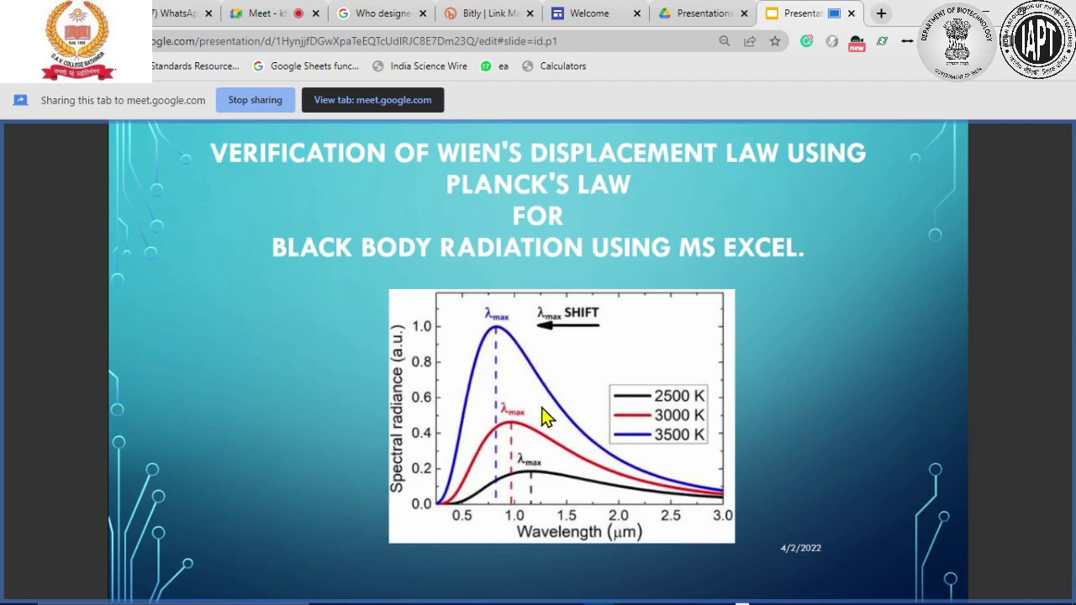
Switch to the BB Rad Excel workbook and bring its black body spectrum chart into view
{"action": "key", "text": "alt+Tab"}
{"action": "scroll", "coordinate": [543, 416], "scroll_direction": "down", "scroll_amount": 3}
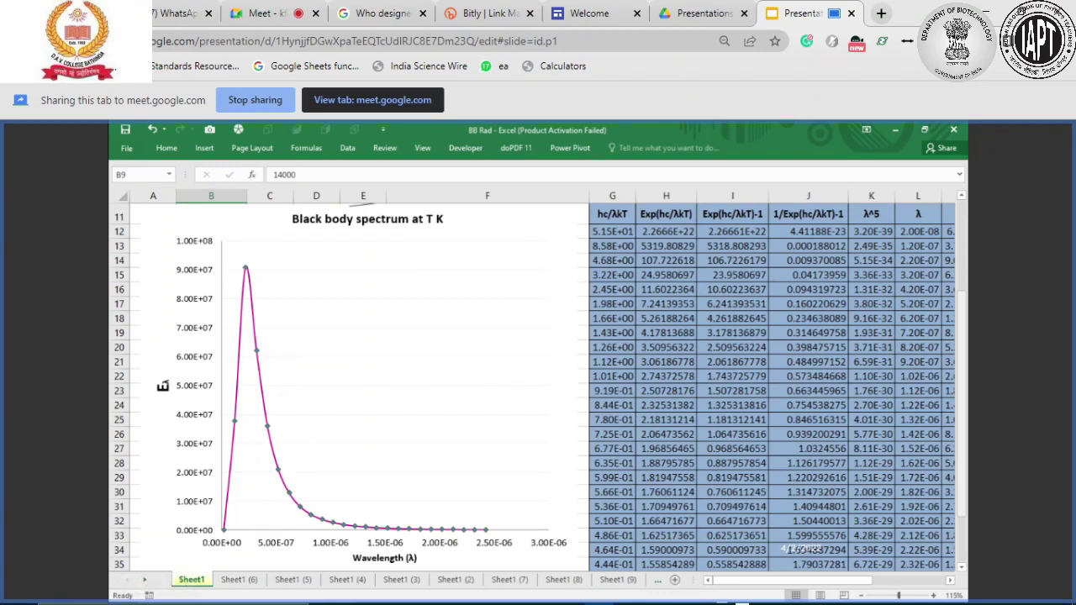
Scroll the sheet sideways to show the 5000 K spectrum peaking near 5.2E+05
{"action": "scroll", "coordinate": [538, 379], "scroll_direction": "right", "scroll_amount": 3}
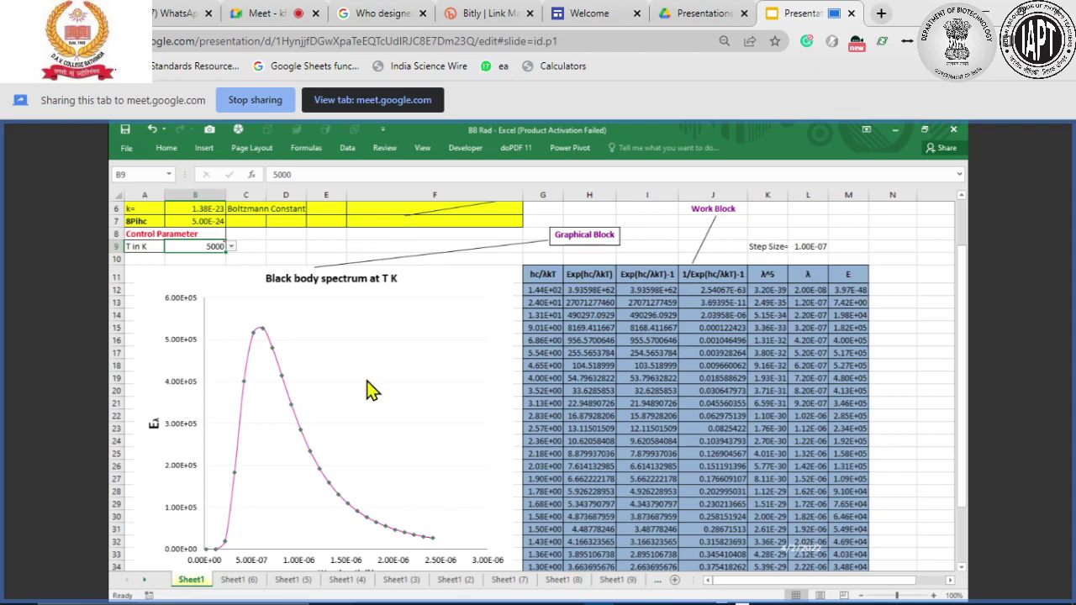
Toggle the B9 temperature between 2500 K and 3000 K, finishing at 3000 K
{"action": "key", "text": "ctrl+z"}
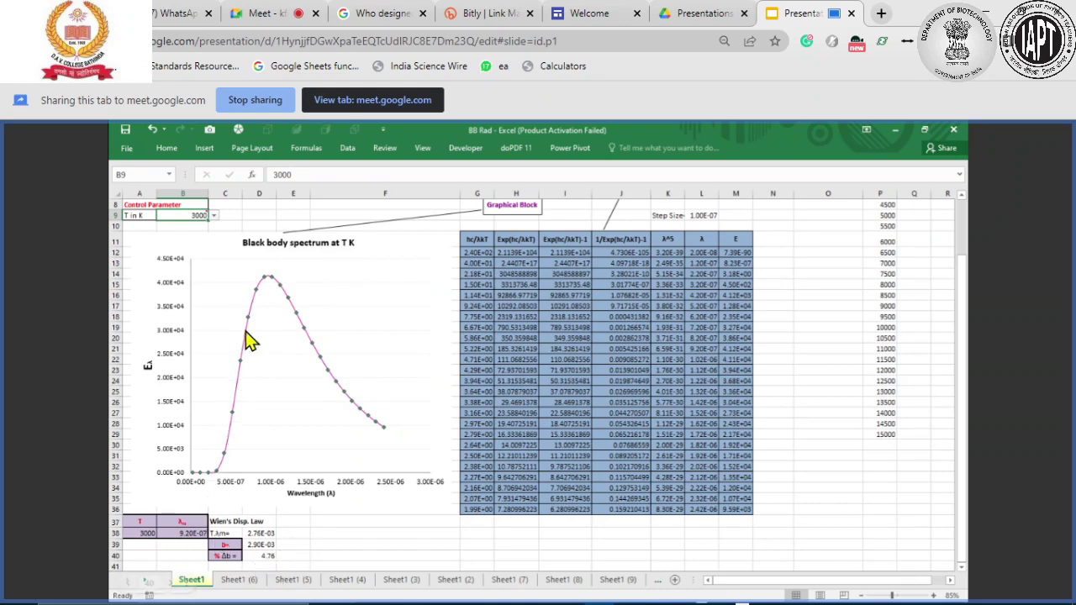
{"action": "key", "text": "ctrl+z"}
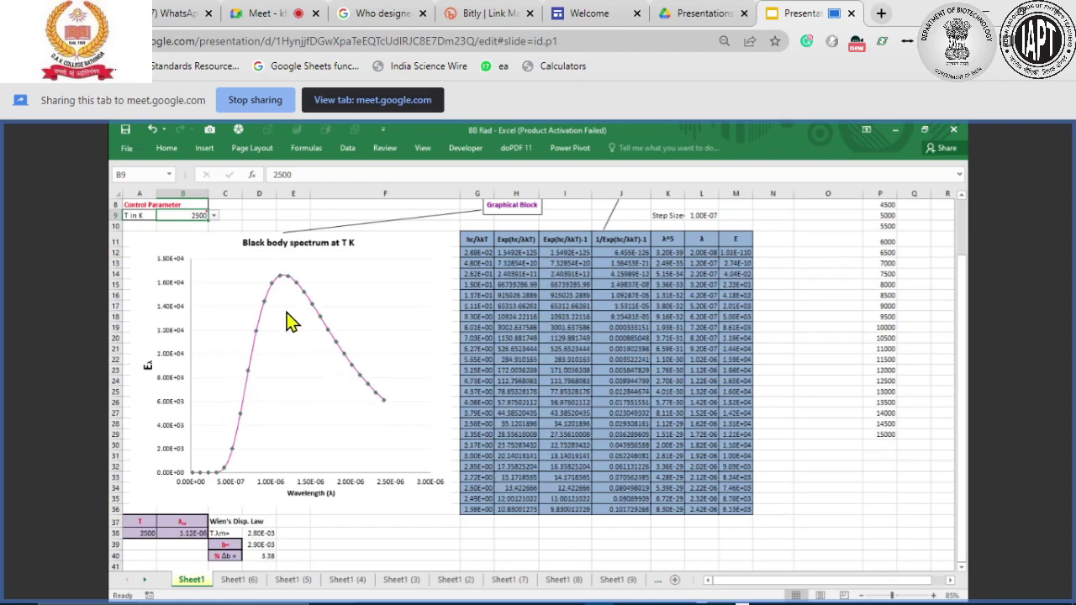
{"action": "key", "text": "ctrl+y"}
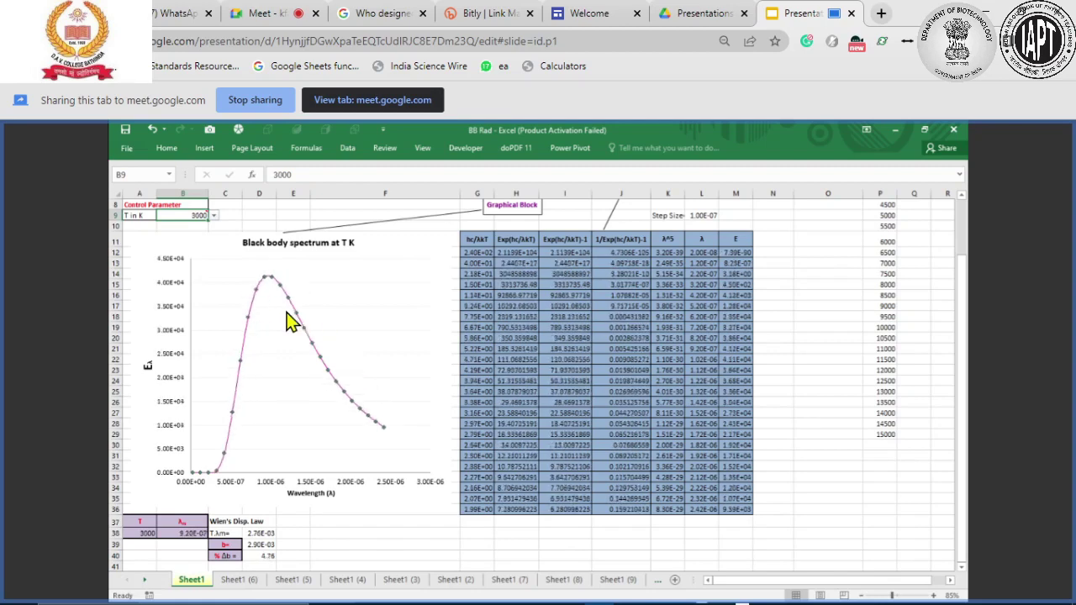
{"action": "key", "text": "ctrl+z"}
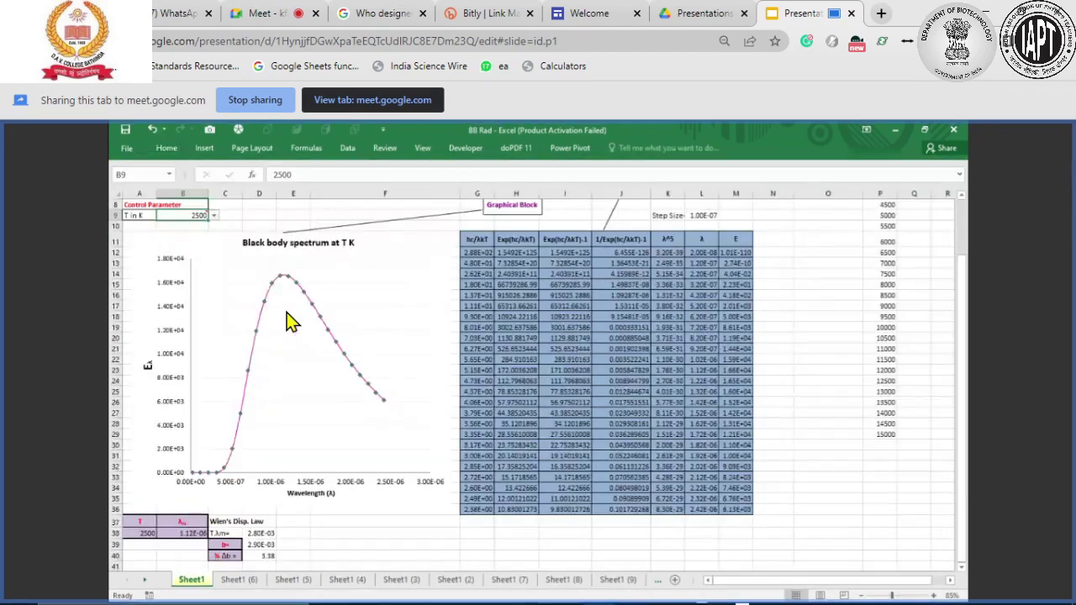
{"action": "key", "text": "ctrl+y"}
{"action": "key", "text": "ctrl+z"}
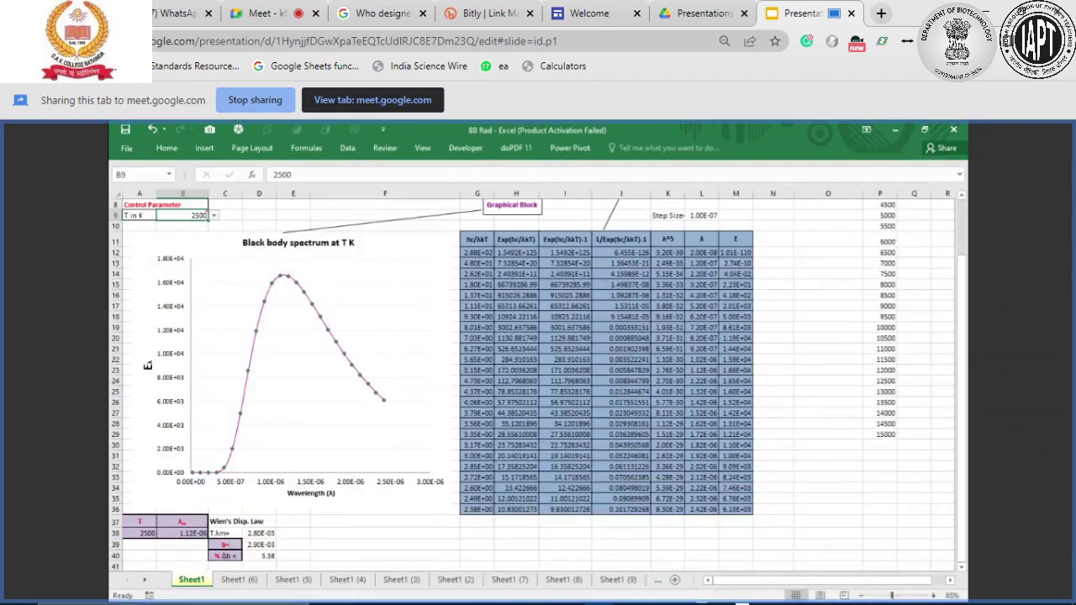
{"action": "key", "text": "ctrl+y"}
{"action": "key", "text": "ctrl+z"}
{"action": "key", "text": "ctrl+y"}
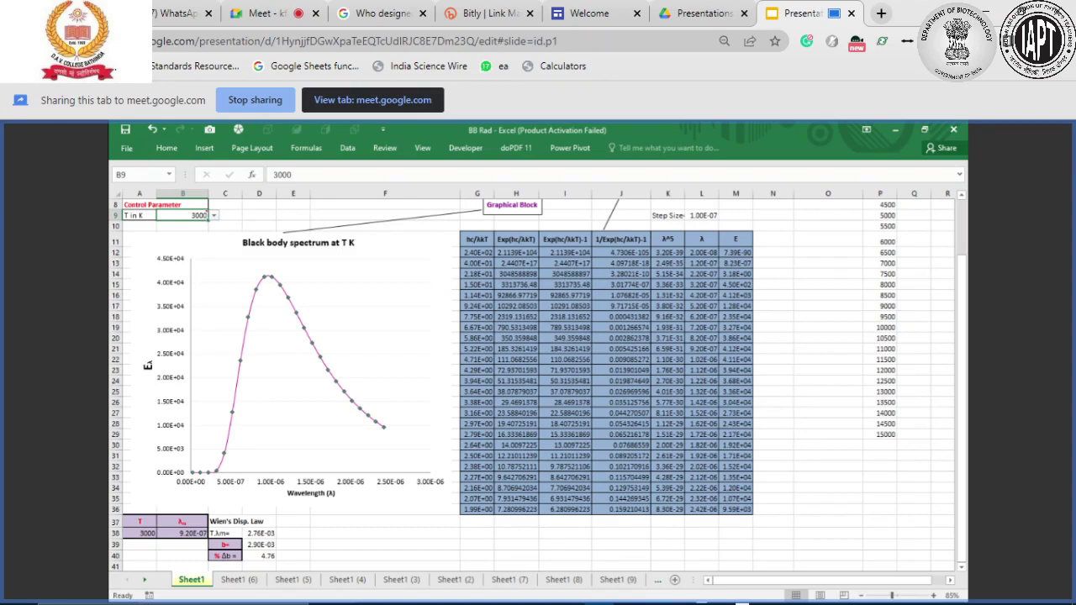
Show the 3500 K spectrum slide, then move on to the closing Thanks slide, number 42
{"action": "key", "text": "alt+Down"}
{"action": "key", "text": "Down"}
{"action": "key", "text": "Return"}
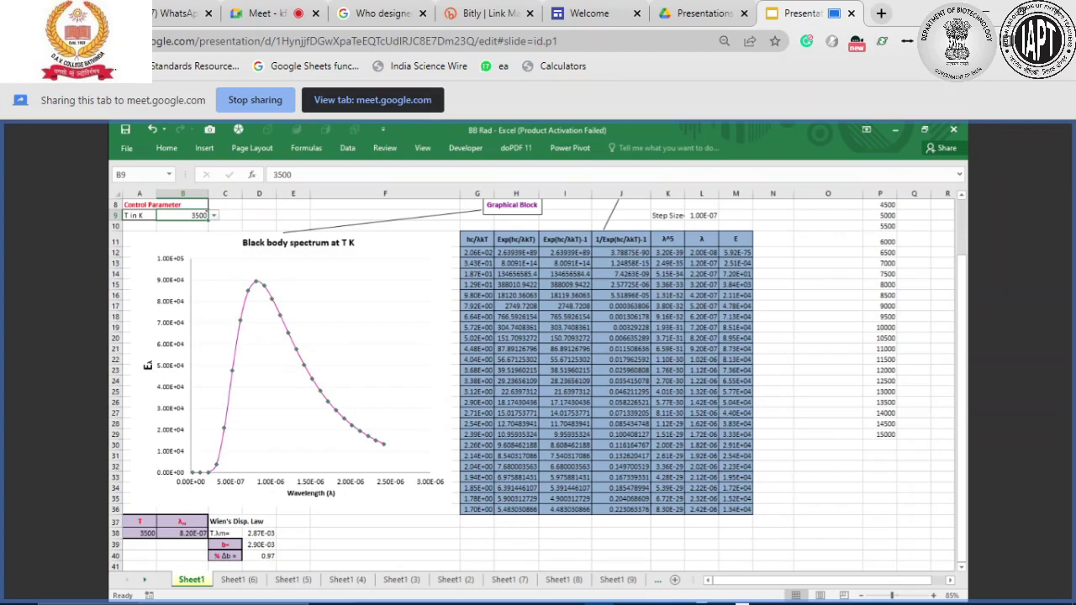
{"action": "key", "text": "Right"}
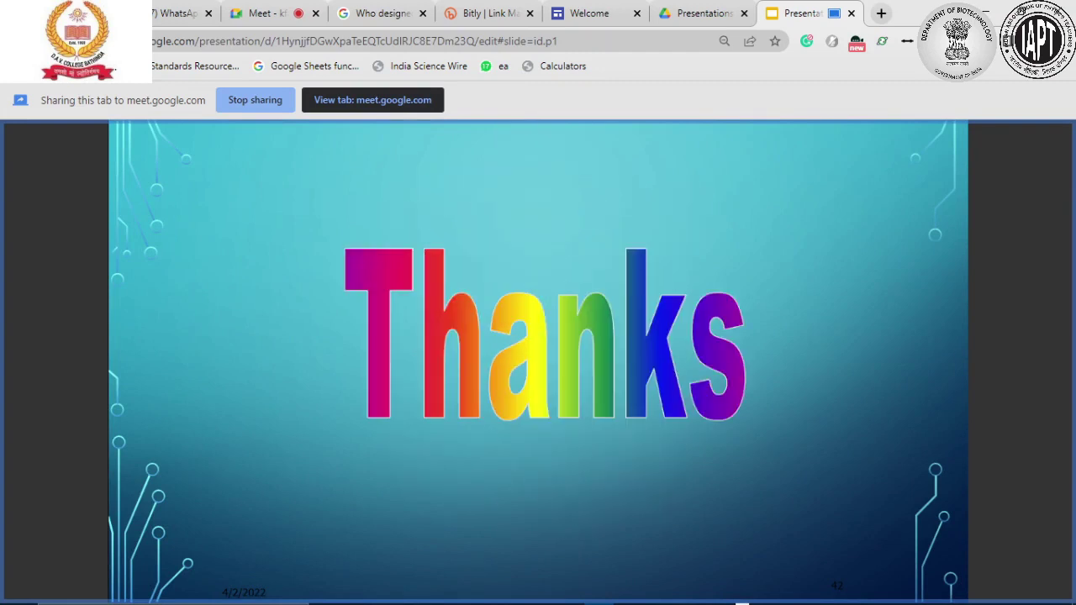
Advance past the Thanks slide to the Py-MLBUF gamma-ray buildup factor resource slide
{"action": "key", "text": "Right"}
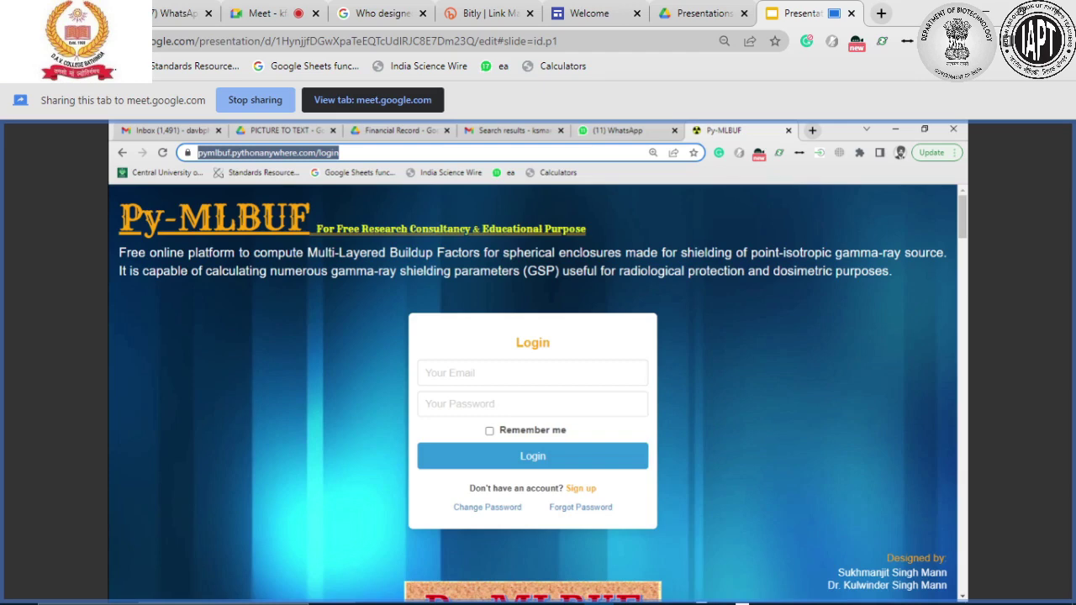
Advance to the slide showing the DBT STAR DAV YouTube channel's 13 playlists
{"action": "key", "text": "Right"}
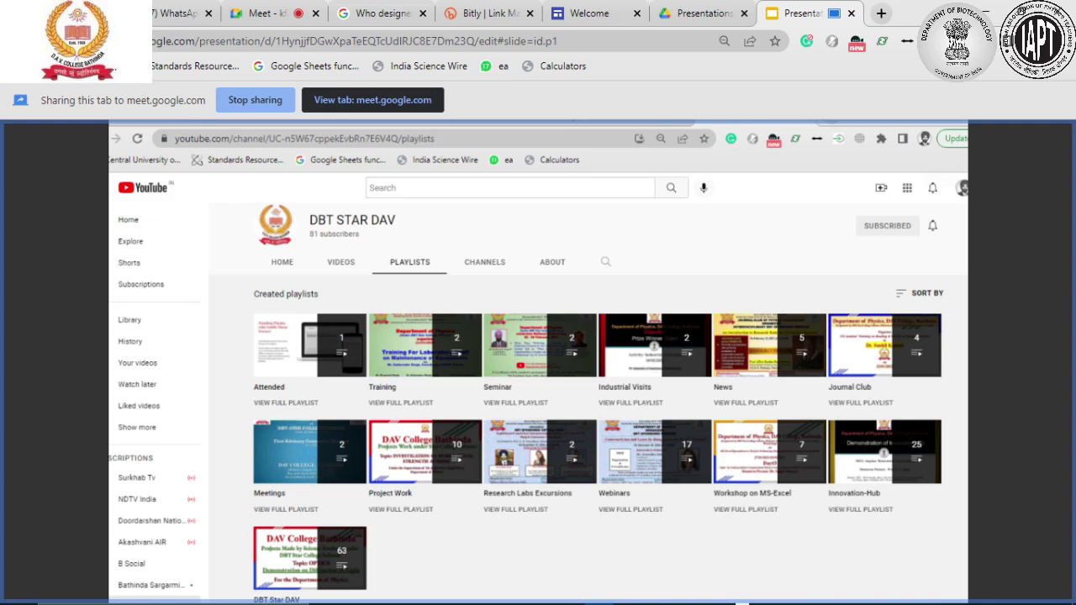
Switch to the Google Meet call where the playlists page is being presented
{"action": "left_click", "coordinate": [264, 15]}
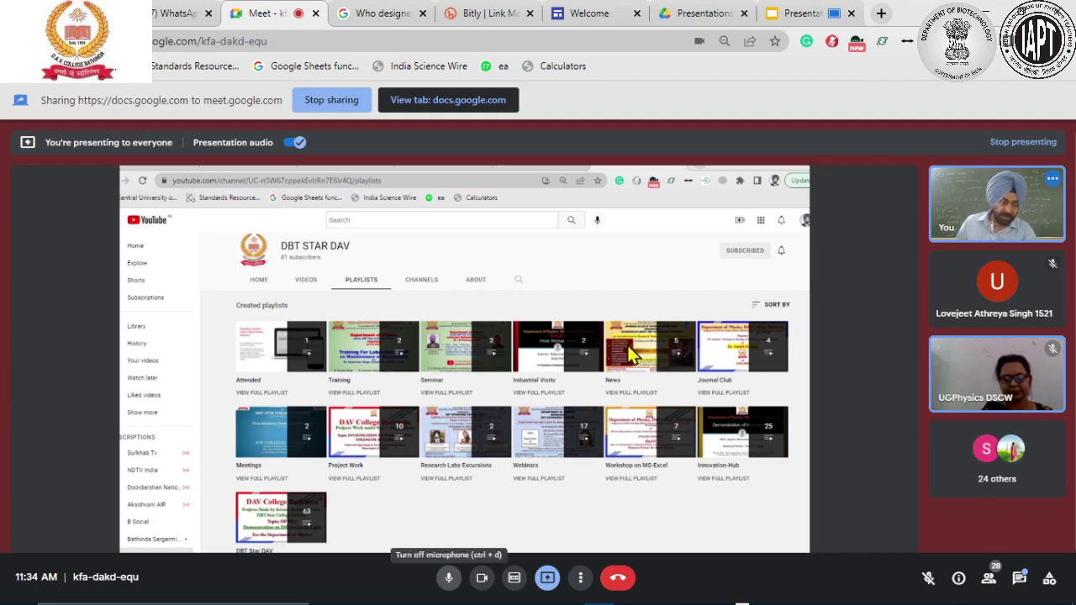
Show the Meet chat with students' questions about Lissajous figures and SHM
{"action": "left_click", "coordinate": [1020, 579]}
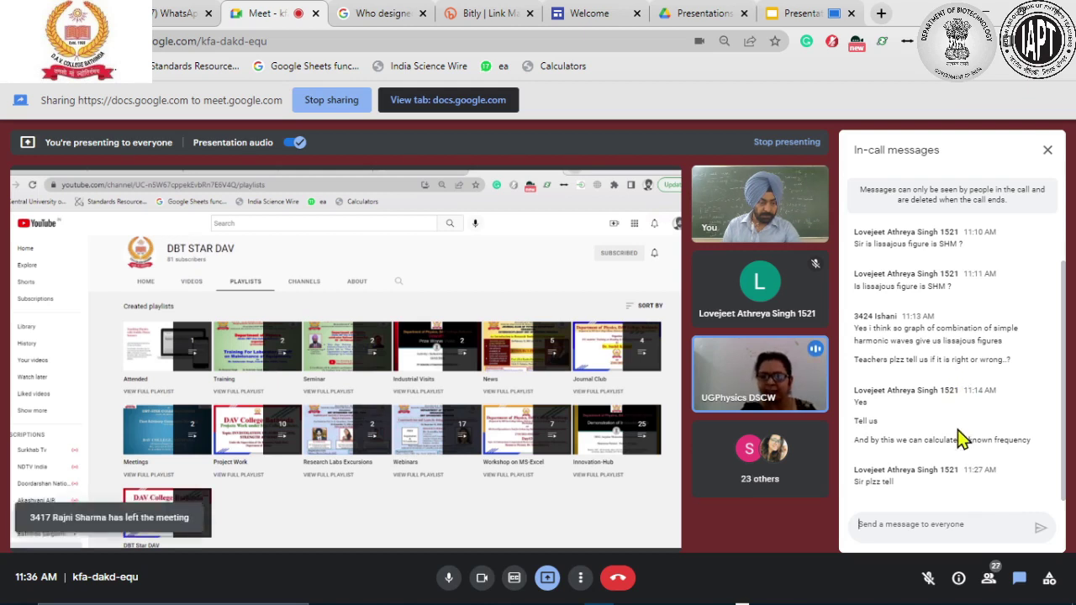
{"action": "scroll", "coordinate": [956, 434], "scroll_direction": "up", "scroll_amount": 1}
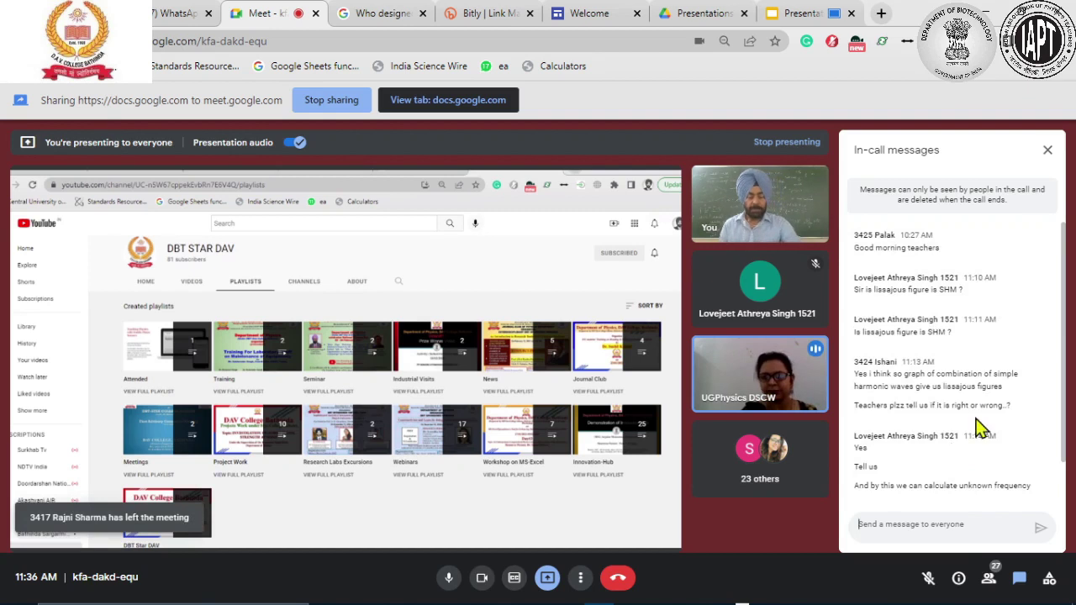